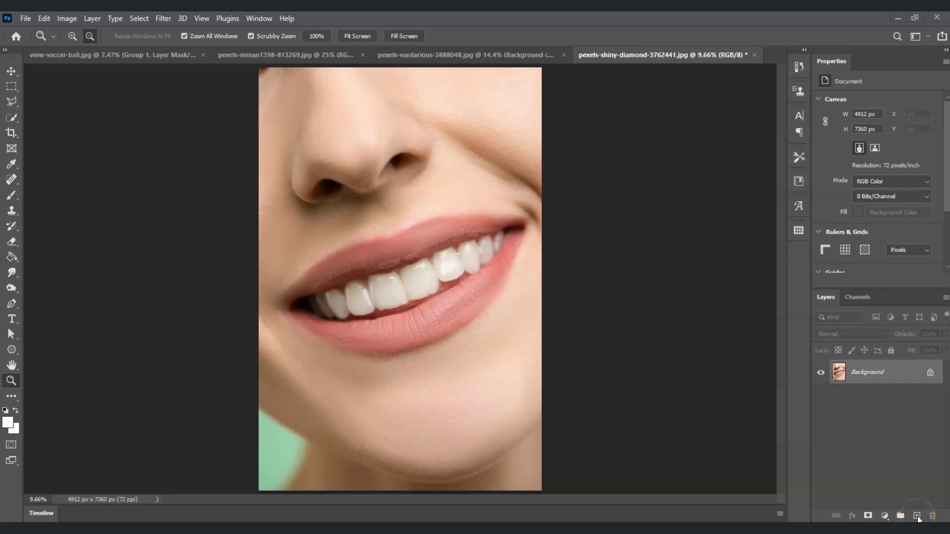
Add a new empty layer above the Background, rename it 'shine' and select it.
{"action": "left_click", "coordinate": [917, 516]}
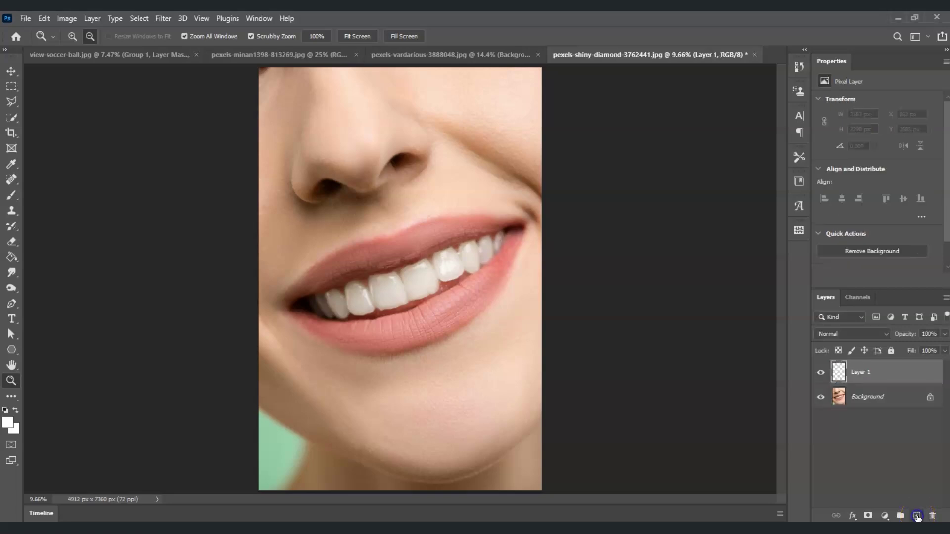
{"action": "left_click", "coordinate": [851, 372]}
{"action": "double_click", "coordinate": [861, 372]}
{"action": "type", "text": "shine"}
{"action": "left_click", "coordinate": [871, 420]}
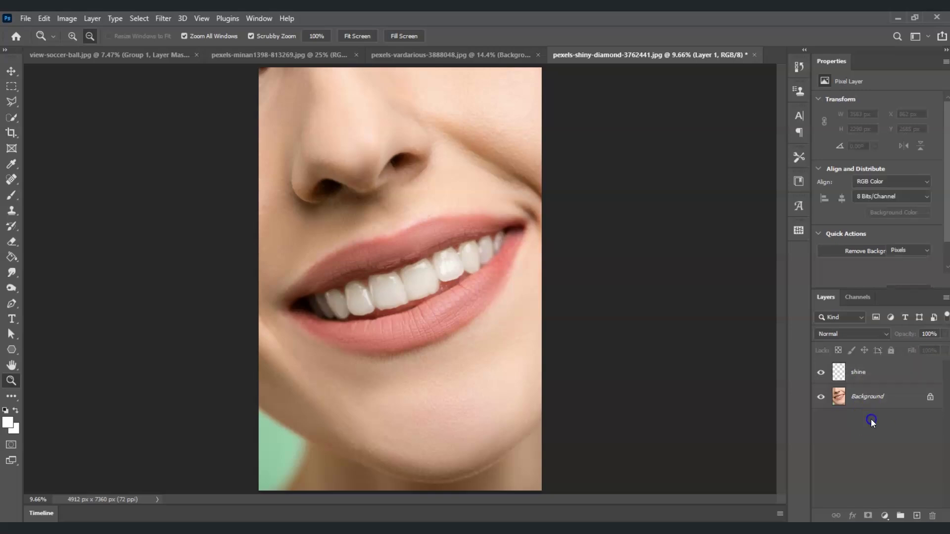
{"action": "left_click", "coordinate": [876, 376]}
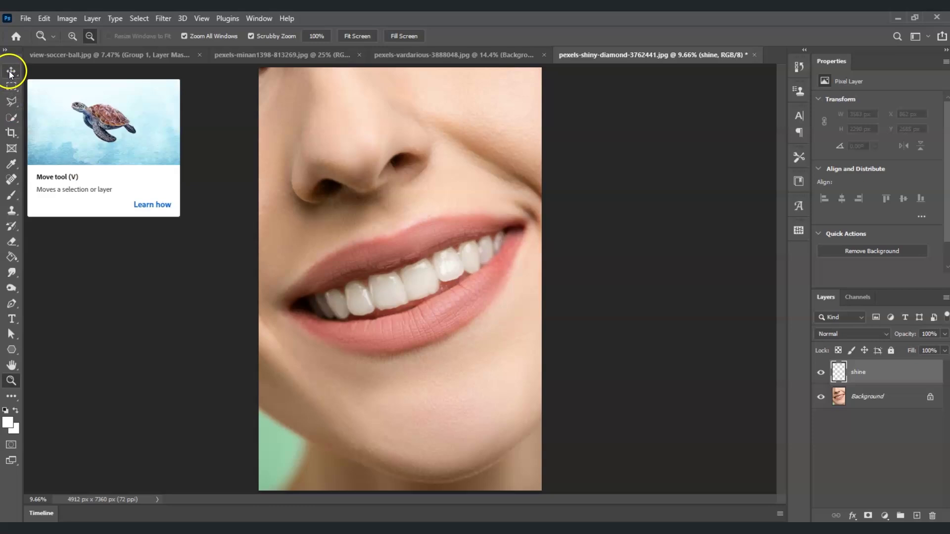
With the Polygonal Lasso Tool, trace around the upper lip and close it into a selection.
{"action": "left_click", "coordinate": [12, 102]}
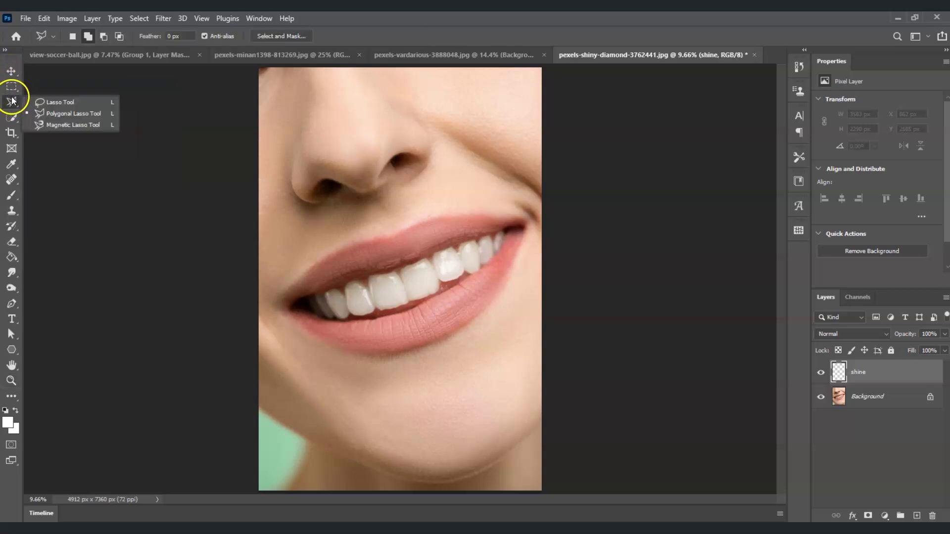
{"action": "left_click", "coordinate": [55, 114]}
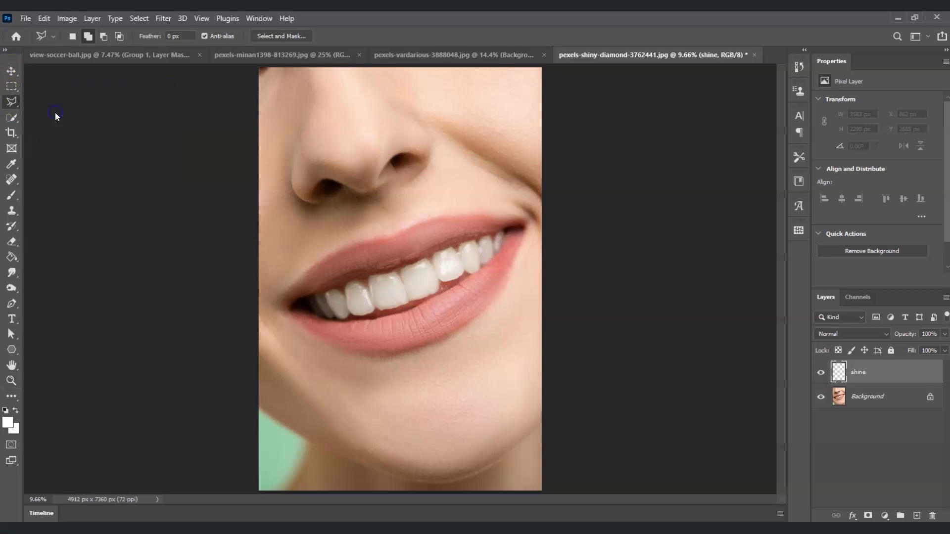
{"action": "left_click", "coordinate": [302, 293]}
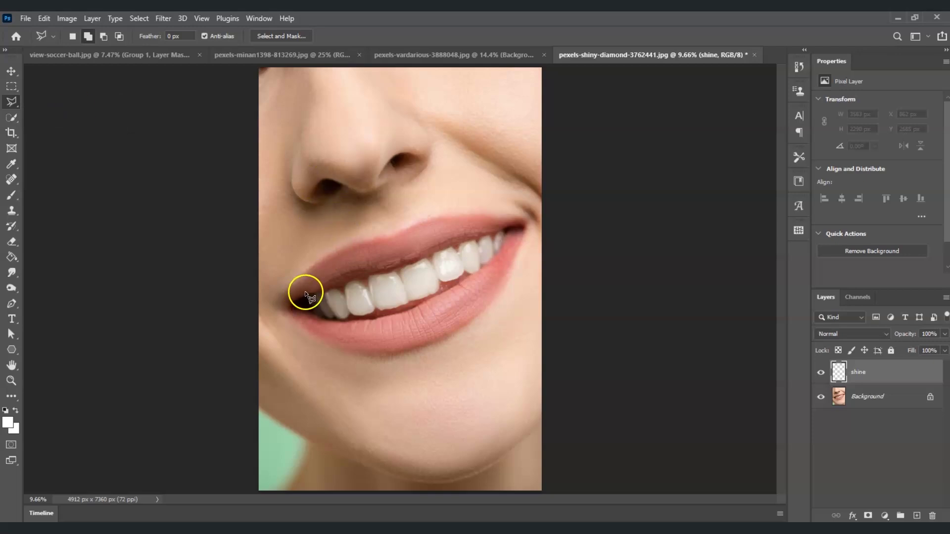
{"action": "left_click", "coordinate": [331, 261]}
{"action": "left_click", "coordinate": [360, 249]}
{"action": "left_click", "coordinate": [499, 220]}
{"action": "left_click", "coordinate": [512, 226]}
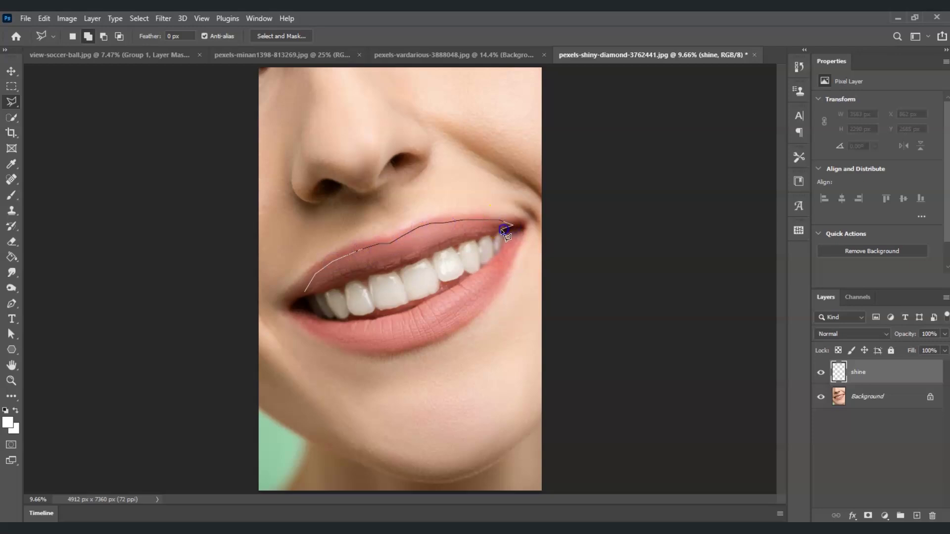
{"action": "left_click", "coordinate": [470, 232]}
{"action": "left_click", "coordinate": [430, 242]}
{"action": "left_click", "coordinate": [392, 255]}
{"action": "left_click", "coordinate": [356, 270]}
{"action": "left_click", "coordinate": [322, 286]}
{"action": "left_click", "coordinate": [306, 291]}
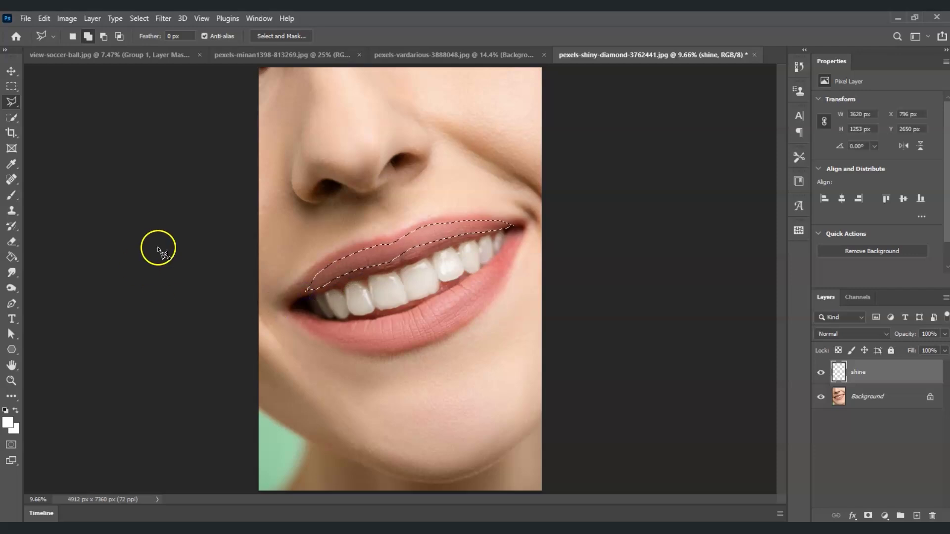
Trace the lower lip along the teeth edge and add it to the selection.
{"action": "left_click", "coordinate": [314, 321]}
{"action": "left_click", "coordinate": [375, 321]}
{"action": "left_click", "coordinate": [430, 304]}
{"action": "left_click", "coordinate": [472, 278]}
{"action": "left_click", "coordinate": [510, 246]}
{"action": "left_click", "coordinate": [313, 322]}
{"action": "left_click", "coordinate": [372, 278]}
{"action": "left_click", "coordinate": [466, 234]}
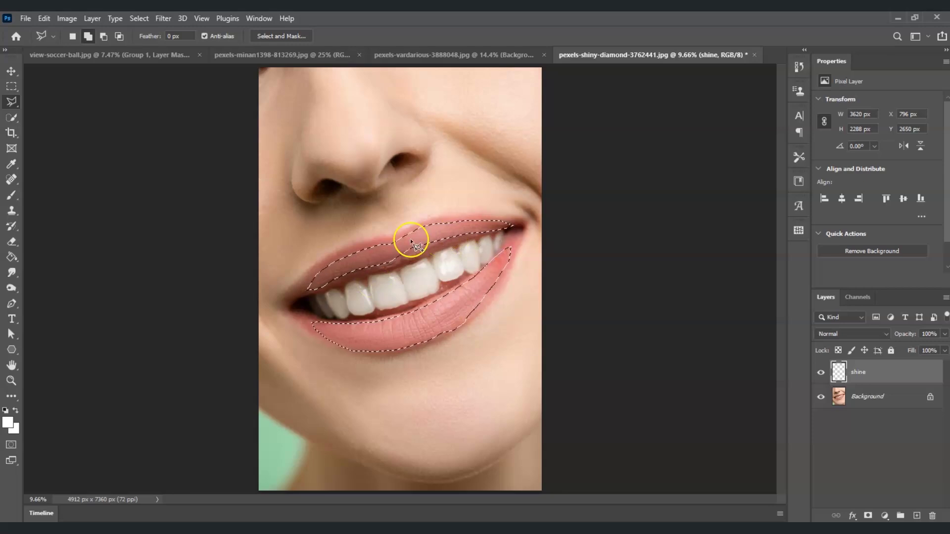
Switch to the Paint Bucket Tool and set the foreground colour to white (#ffffff).
{"action": "left_click", "coordinate": [17, 254]}
{"action": "left_click", "coordinate": [49, 254]}
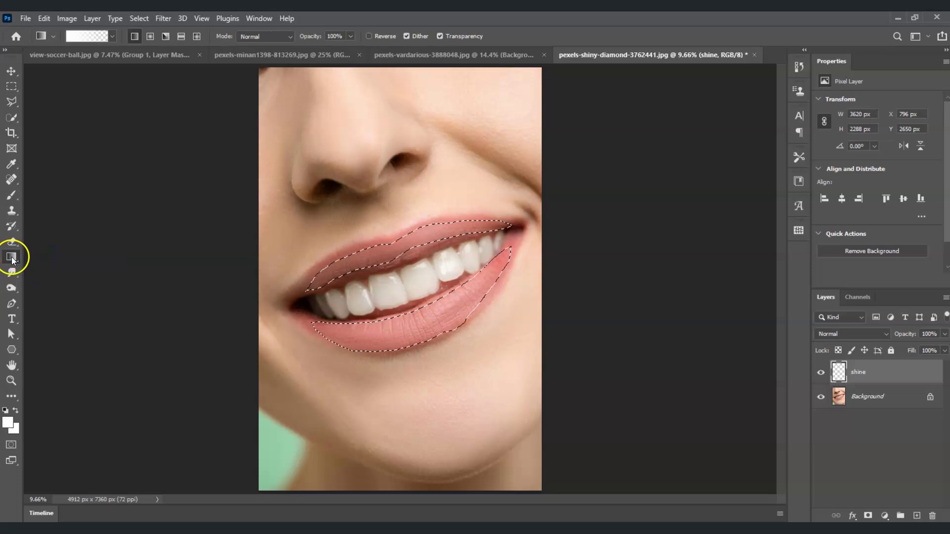
{"action": "left_click", "coordinate": [13, 256]}
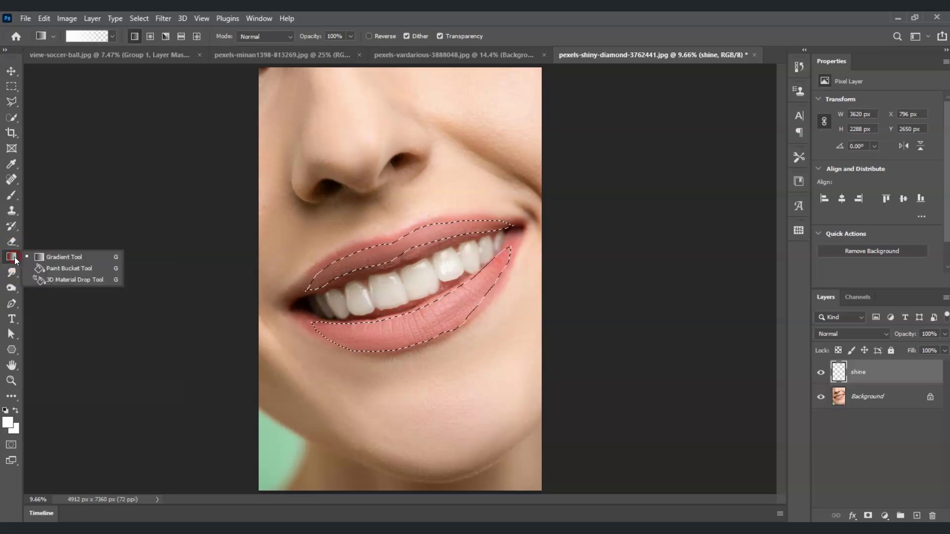
{"action": "left_click", "coordinate": [68, 267]}
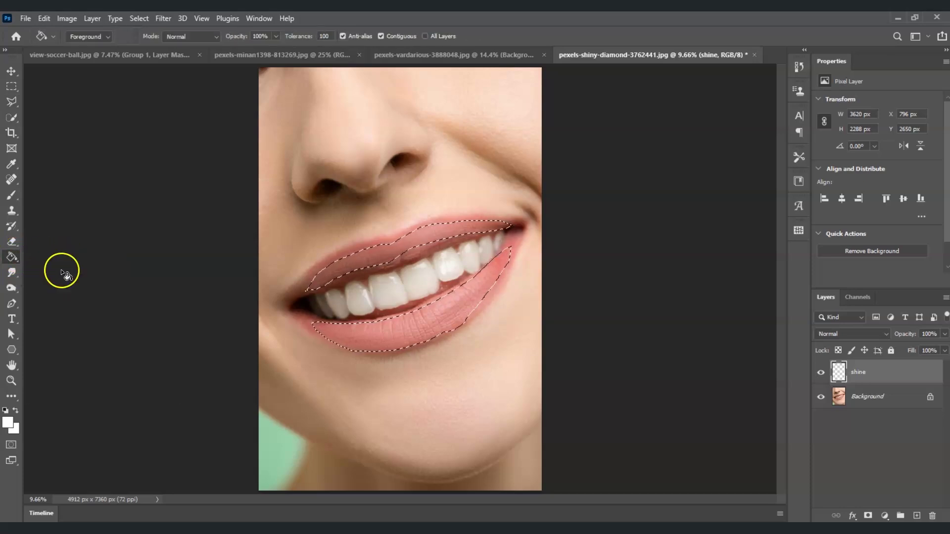
{"action": "left_click", "coordinate": [12, 423]}
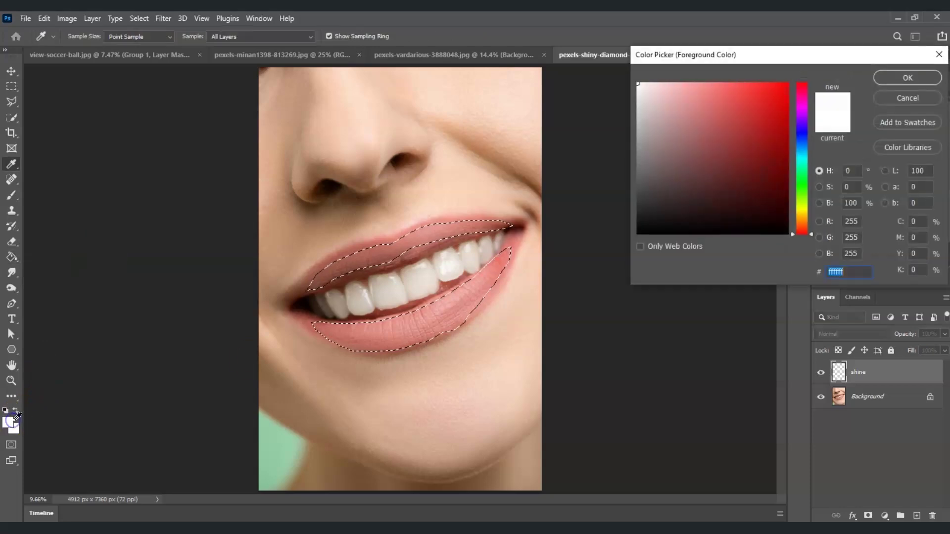
{"action": "left_click_drag", "start_coordinate": [711, 158], "coordinate": [598, 68]}
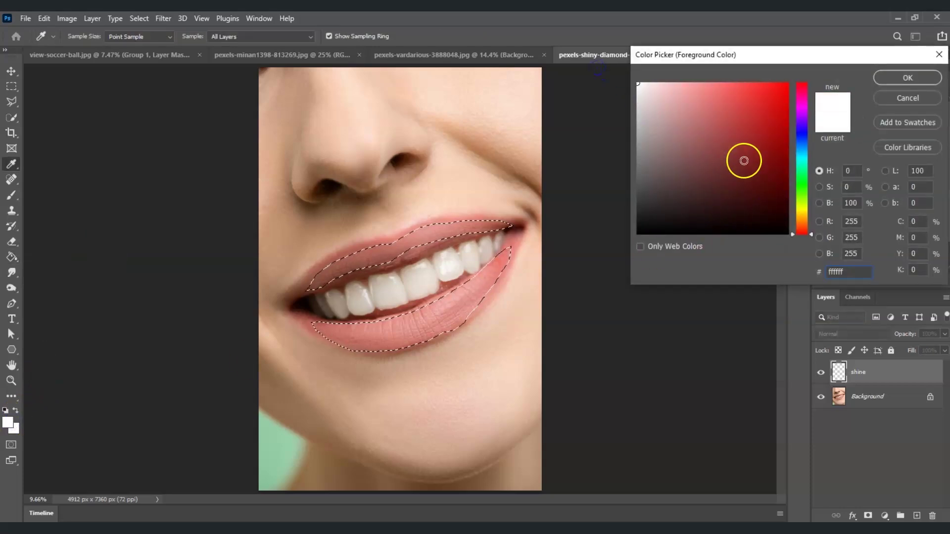
{"action": "left_click", "coordinate": [903, 77]}
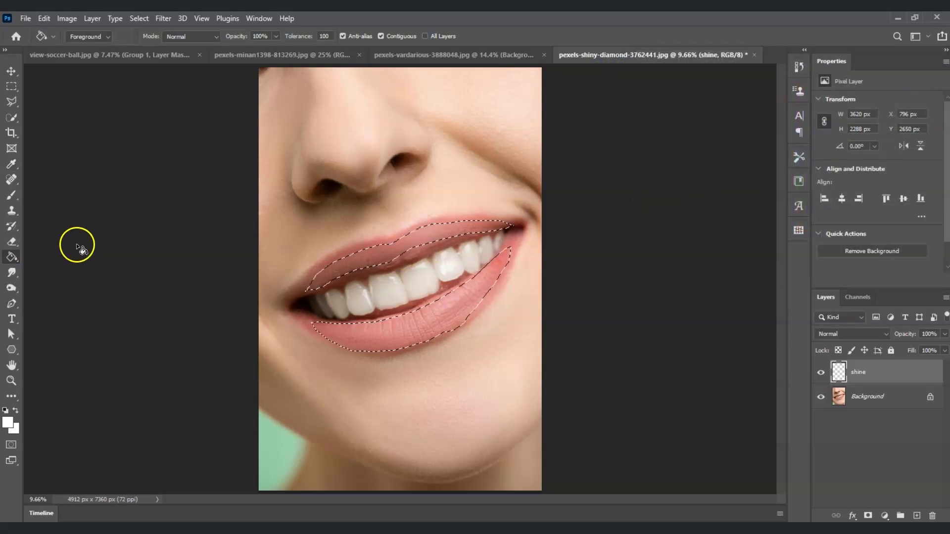
Fill the upper and lower lip selections with solid white.
{"action": "left_click", "coordinate": [367, 330]}
{"action": "left_click", "coordinate": [411, 322]}
{"action": "left_click", "coordinate": [377, 251]}
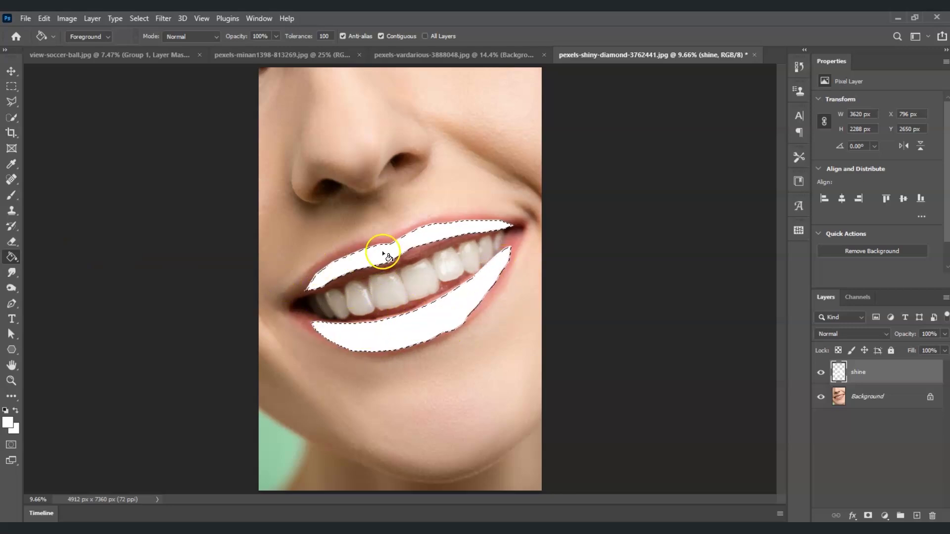
{"action": "left_click", "coordinate": [487, 237]}
{"action": "left_click", "coordinate": [350, 329]}
{"action": "left_click", "coordinate": [403, 253]}
Deselect with Ctrl+D, then open Blending Options from the shine layer's right-click menu.
{"action": "key", "text": "ctrl+d"}
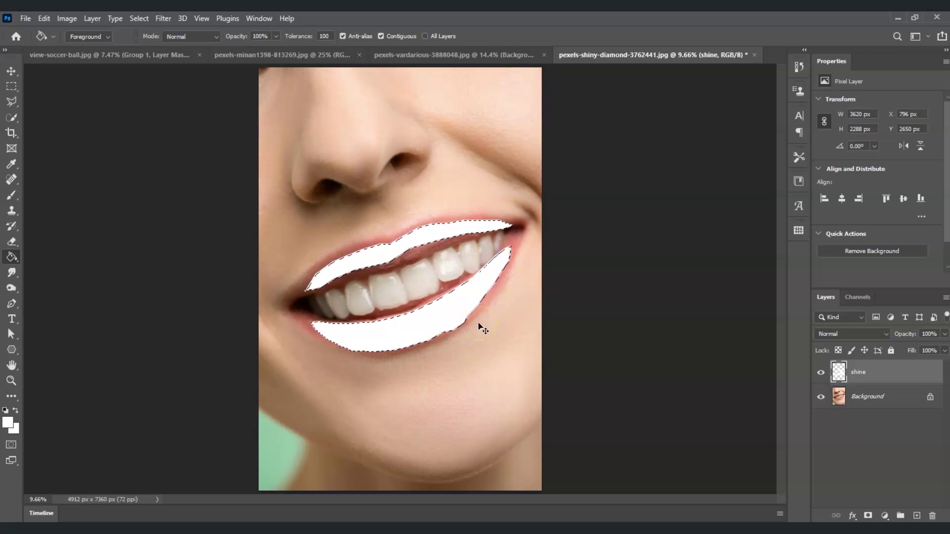
{"action": "left_click", "coordinate": [288, 267]}
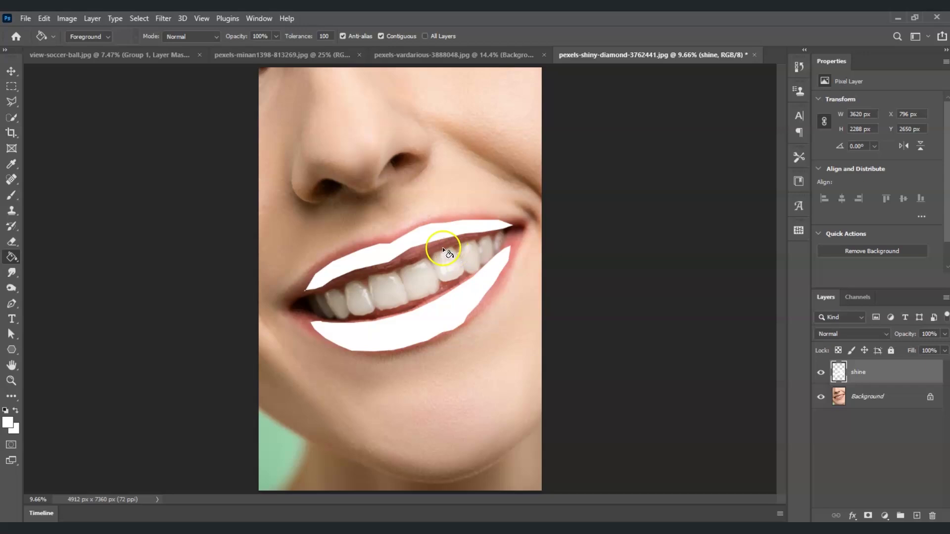
{"action": "right_click", "coordinate": [876, 375]}
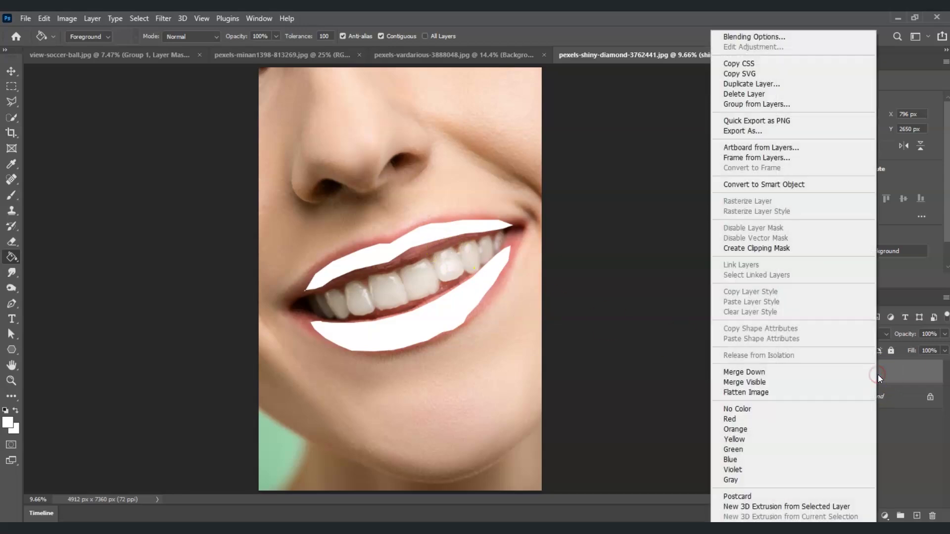
{"action": "left_click", "coordinate": [750, 38]}
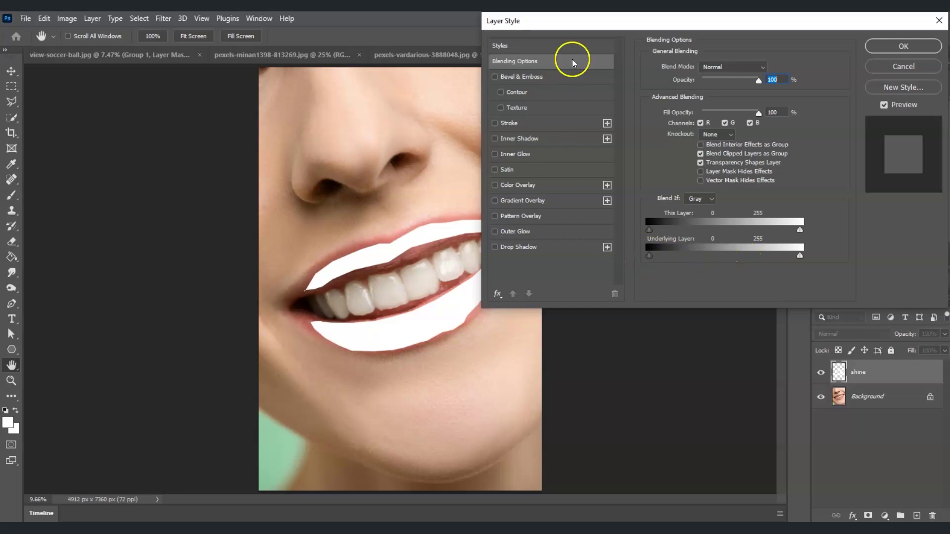
Split the Blend If Underlying Layer black slider to 158/207 and apply with OK.
{"action": "left_click_drag", "start_coordinate": [589, 25], "coordinate": [619, 33]}
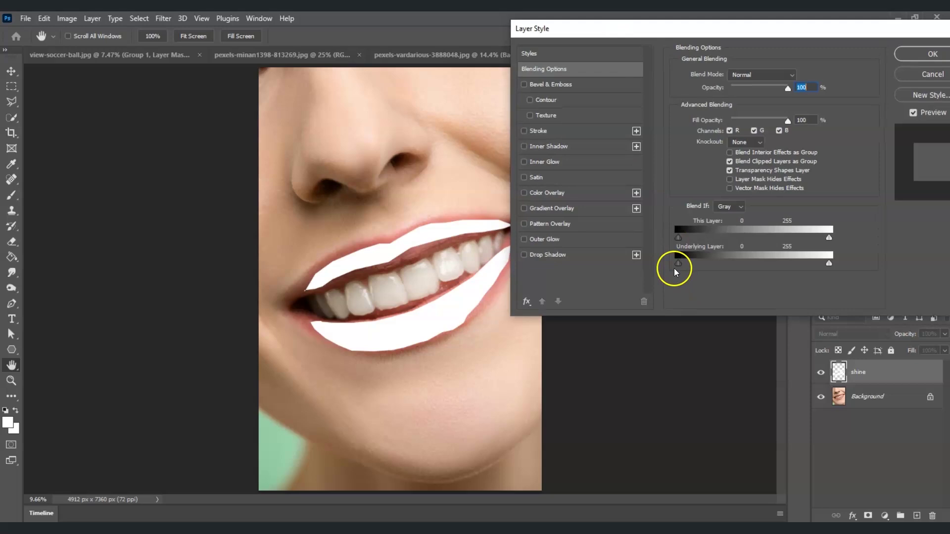
{"action": "left_click_drag", "start_coordinate": [677, 264], "coordinate": [720, 266]}
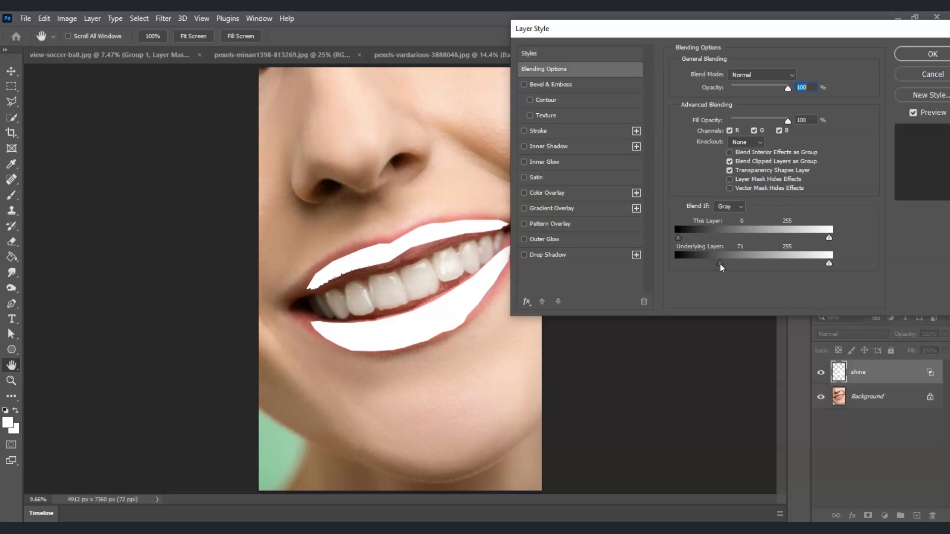
{"action": "key", "text": "alt"}
{"action": "left_click_drag", "start_coordinate": [719, 263], "coordinate": [803, 263]}
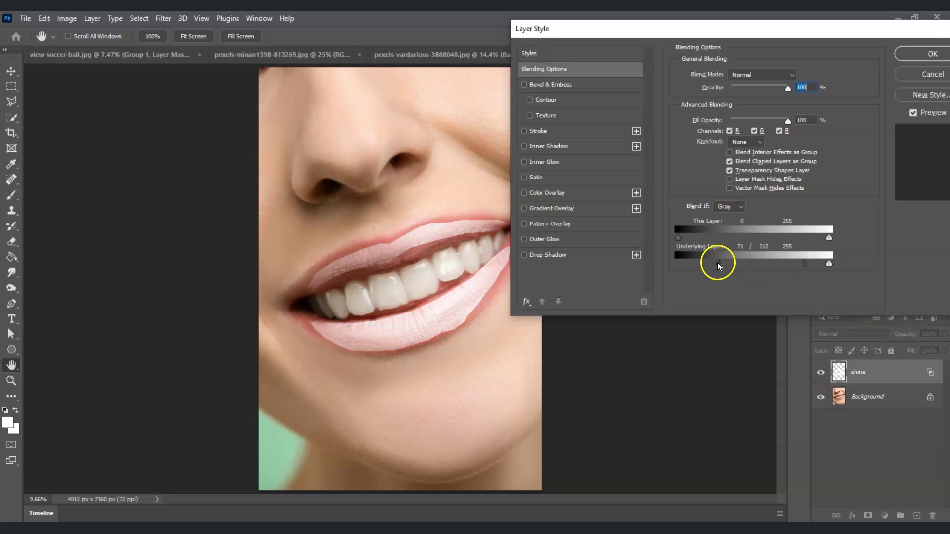
{"action": "left_click_drag", "start_coordinate": [719, 263], "coordinate": [773, 267]}
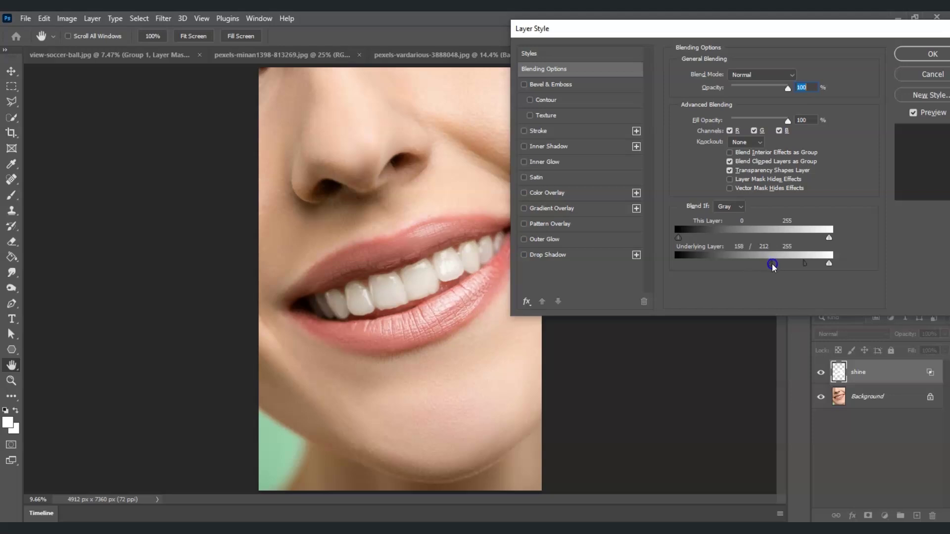
{"action": "left_click", "coordinate": [805, 265]}
{"action": "left_click_drag", "start_coordinate": [805, 266], "coordinate": [801, 267]}
{"action": "left_click", "coordinate": [933, 55]}
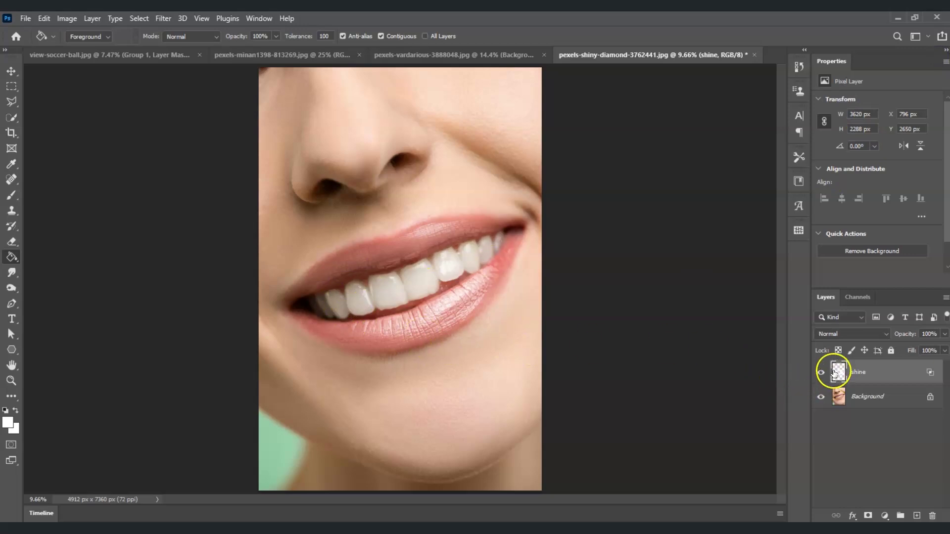
{"action": "left_click", "coordinate": [821, 372]}
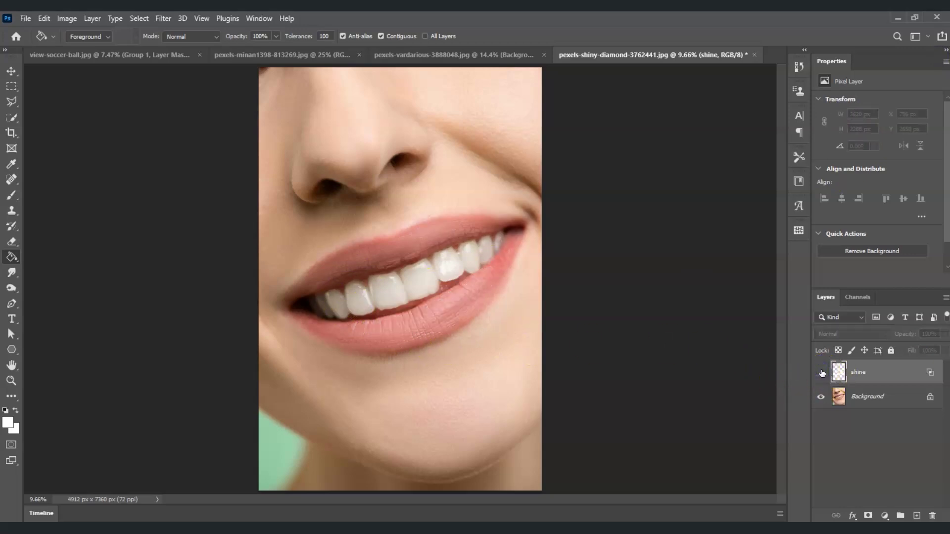
{"action": "left_click", "coordinate": [821, 372]}
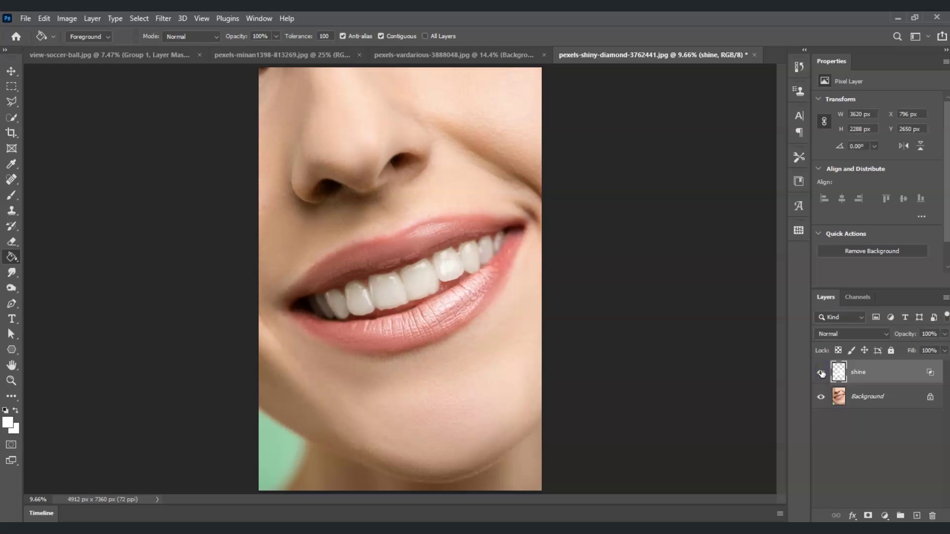